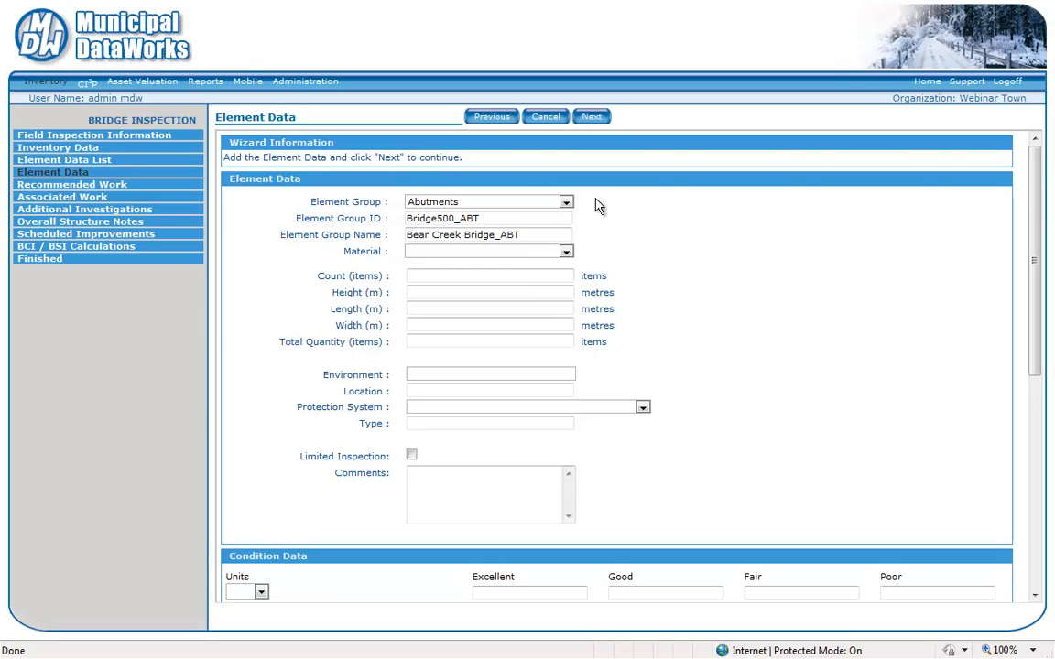
- Save the Abutments element group without recommended work, and add a Deck element group to the bridge inspection
left_click(601, 123)
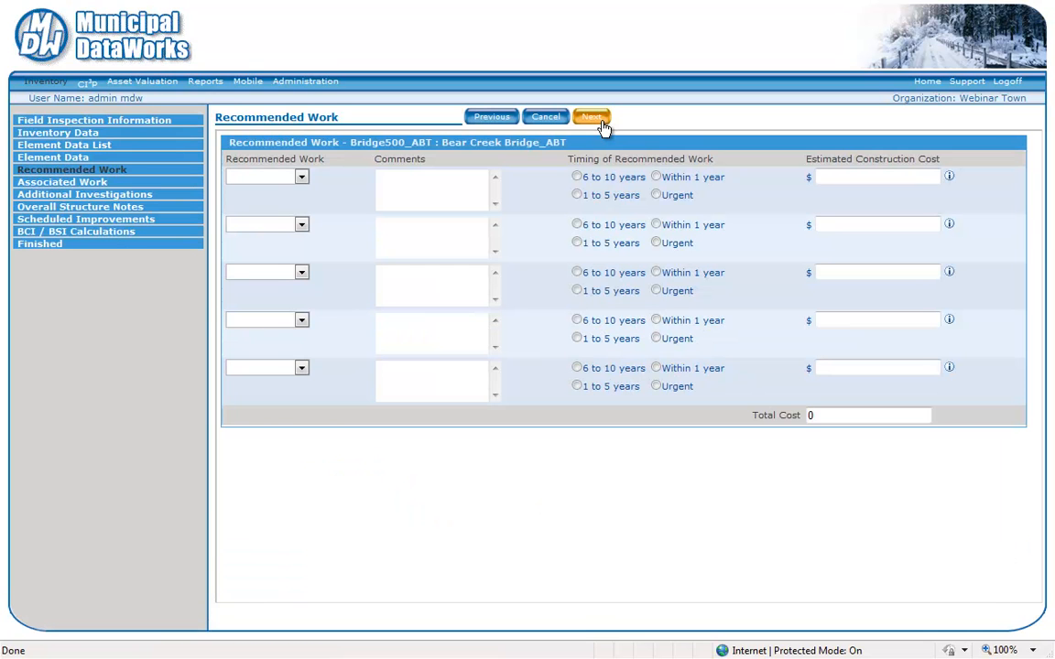
left_click(602, 122)
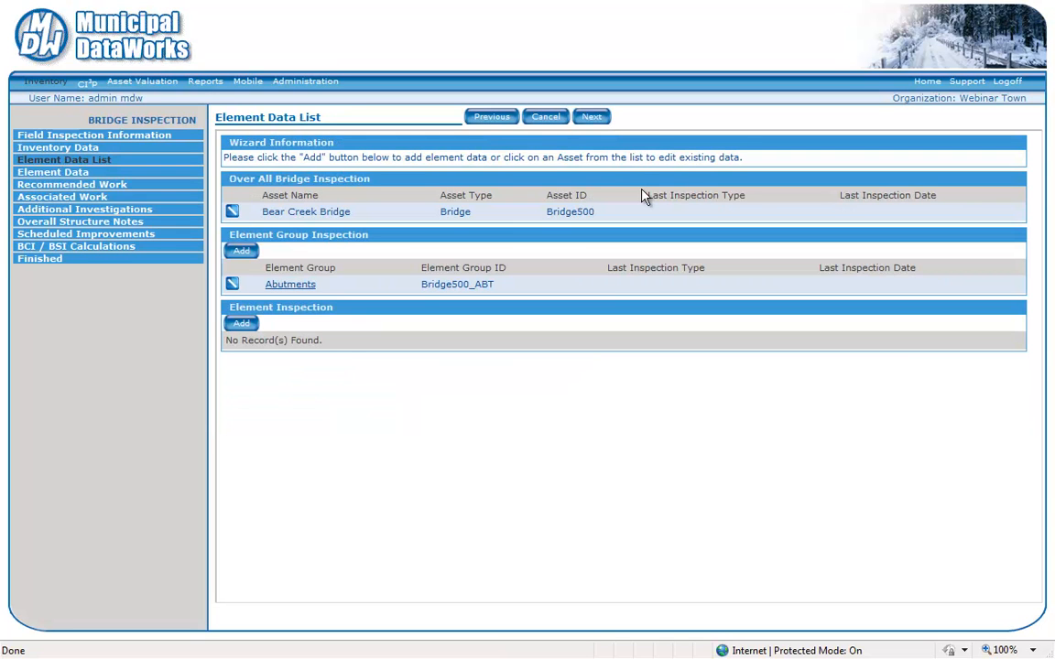
left_click(243, 254)
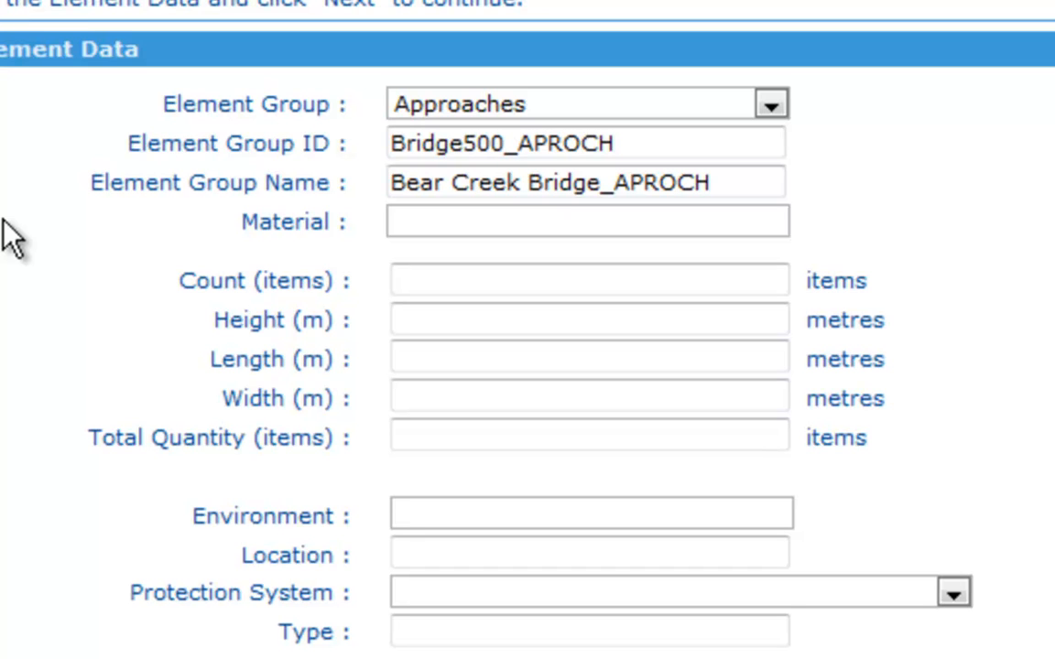
left_click(770, 107)
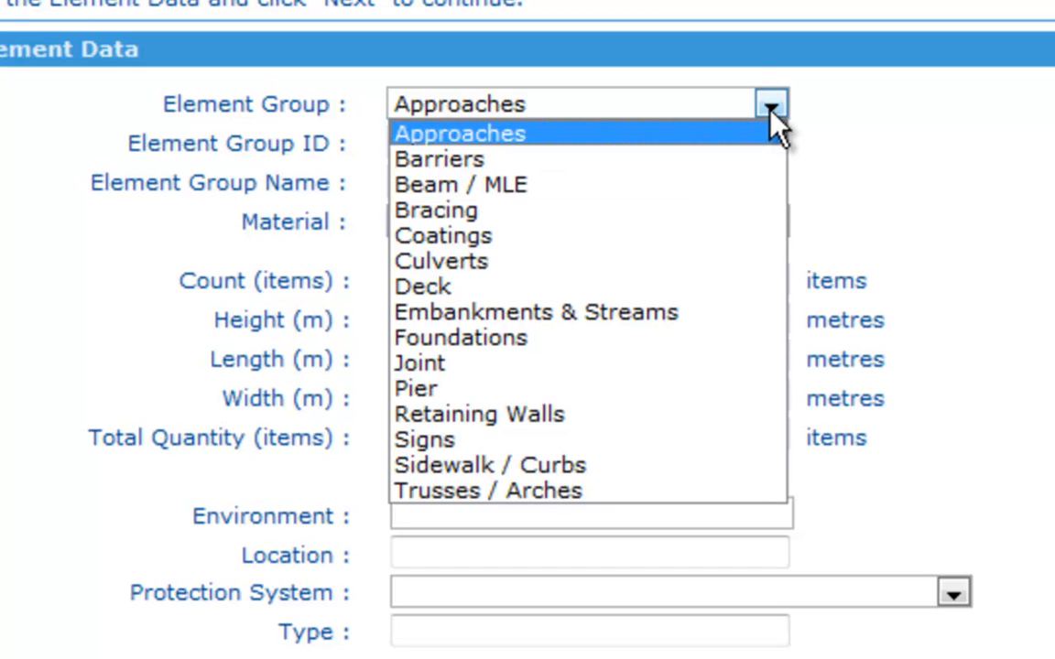
left_click(694, 287)
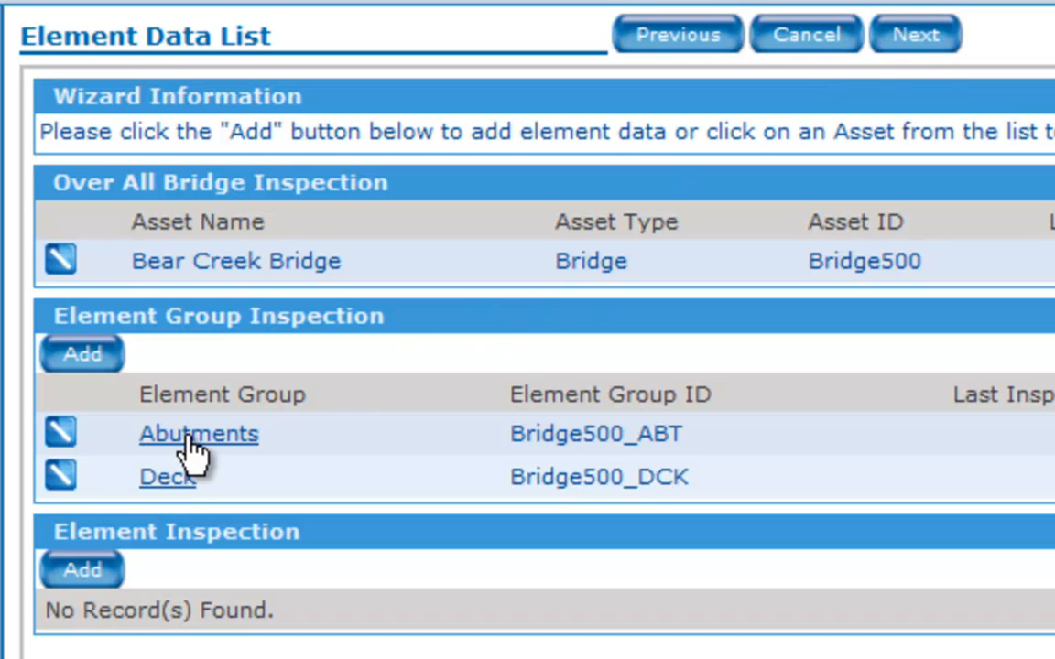
- Add an Abutment Walls element under Abutments with the element ID Bridge500_BE-AB-WLLS North and a height of 5 metres
left_click(99, 572)
left_click(854, 357)
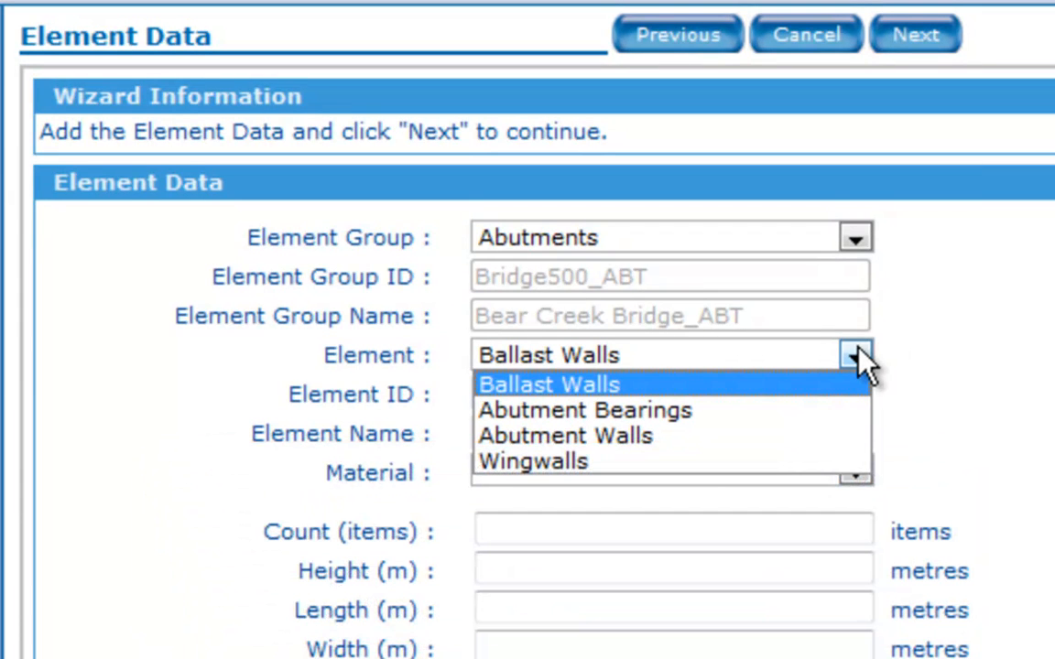
left_click(835, 452)
left_click(774, 392)
type("North")
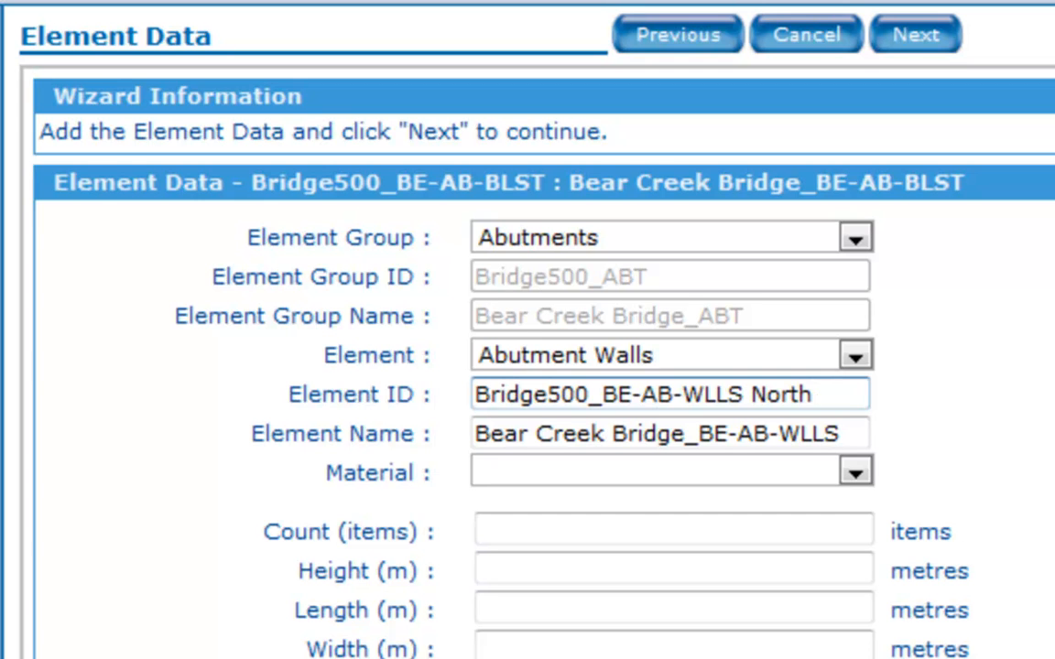
left_click(692, 577)
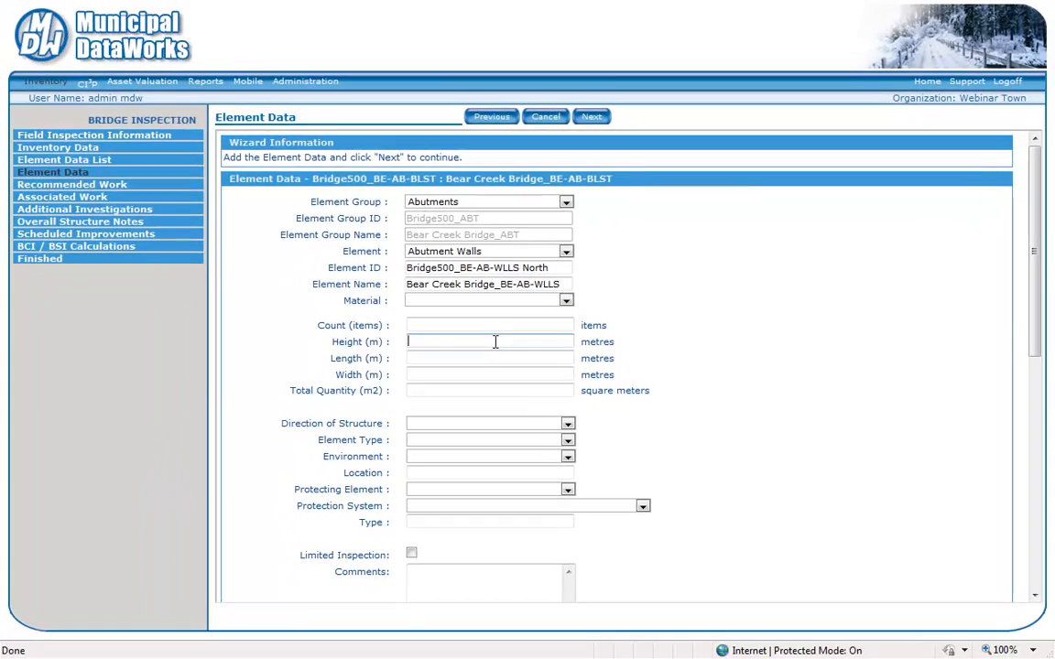
type("5")
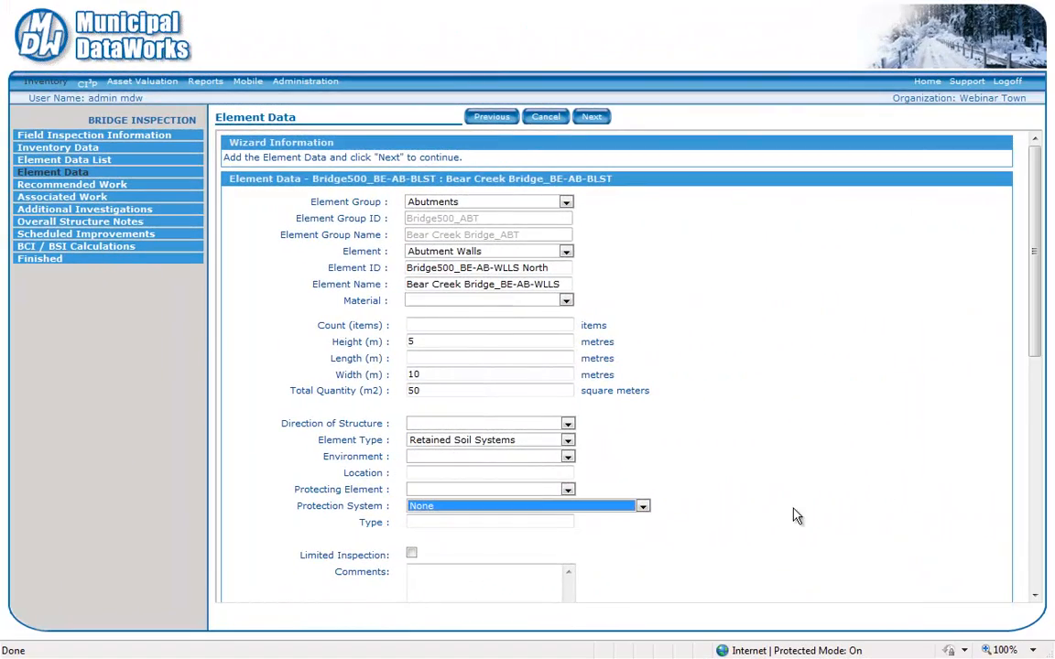
- Enter the north abutment wall's condition data in m2 as Excellent 40, Good 10 and Fair 0
left_click_drag(1036, 333, 1036, 415)
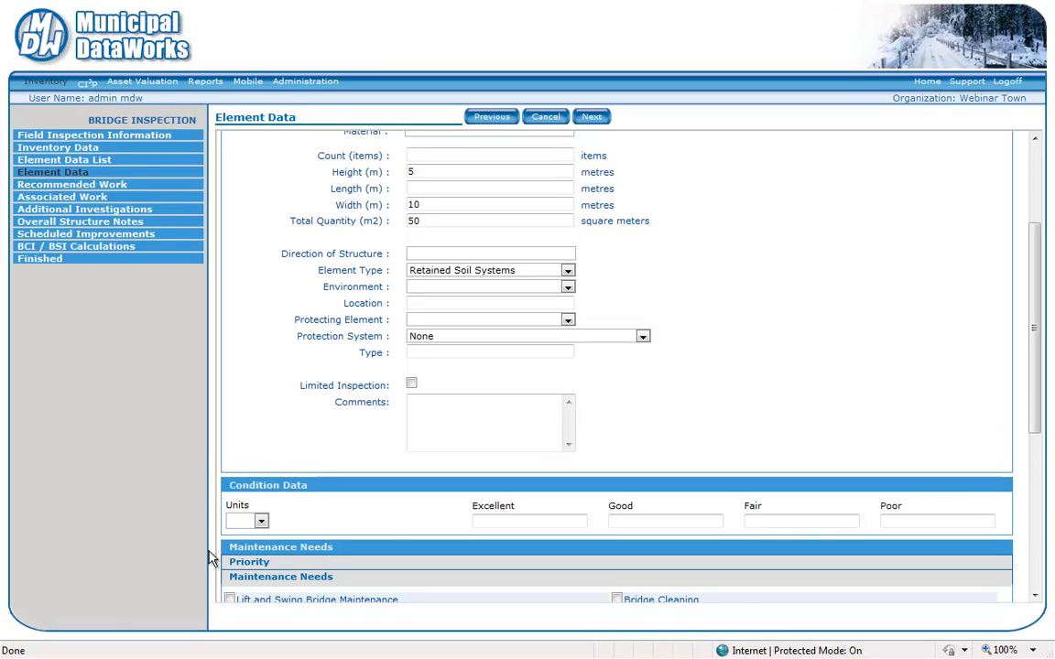
left_click(260, 522)
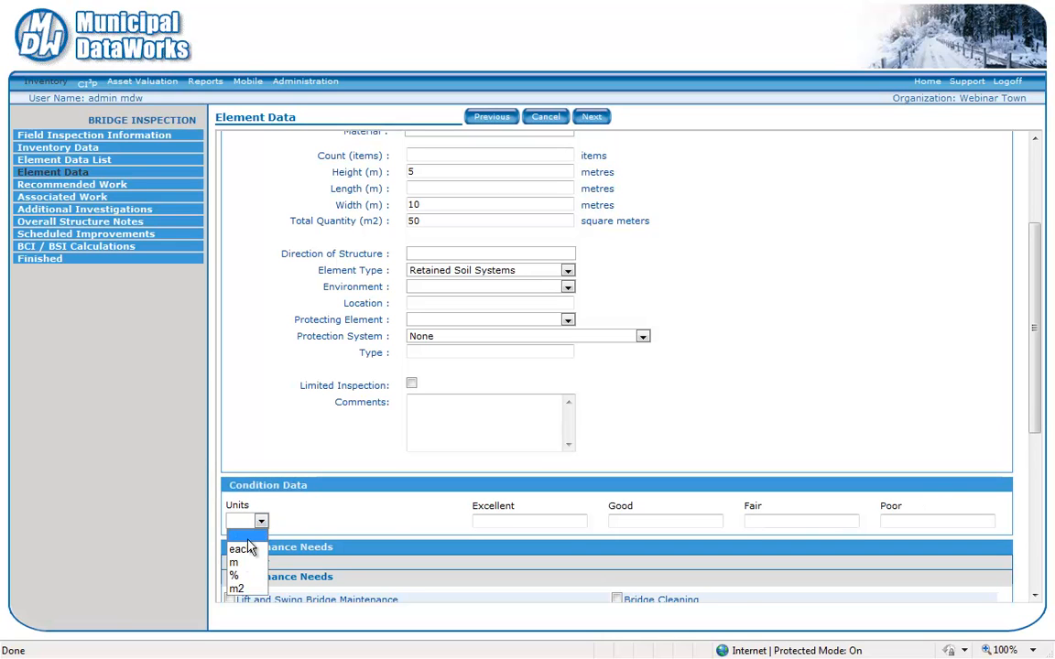
left_click(238, 588)
left_click(509, 519)
type("40")
left_click(628, 520)
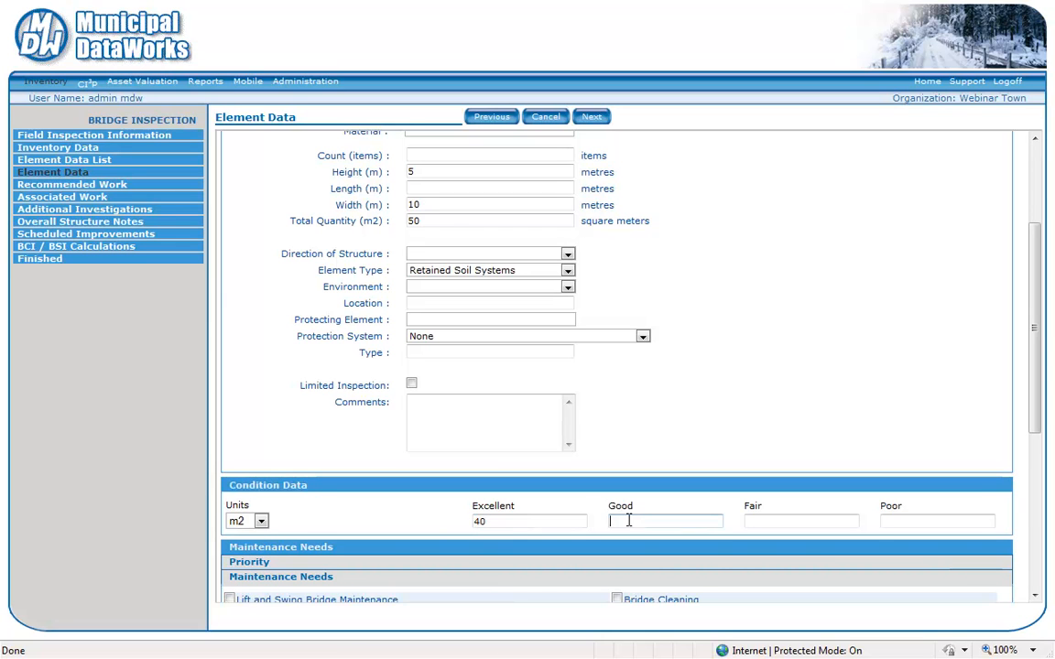
type("10")
left_click(762, 520)
type("0")
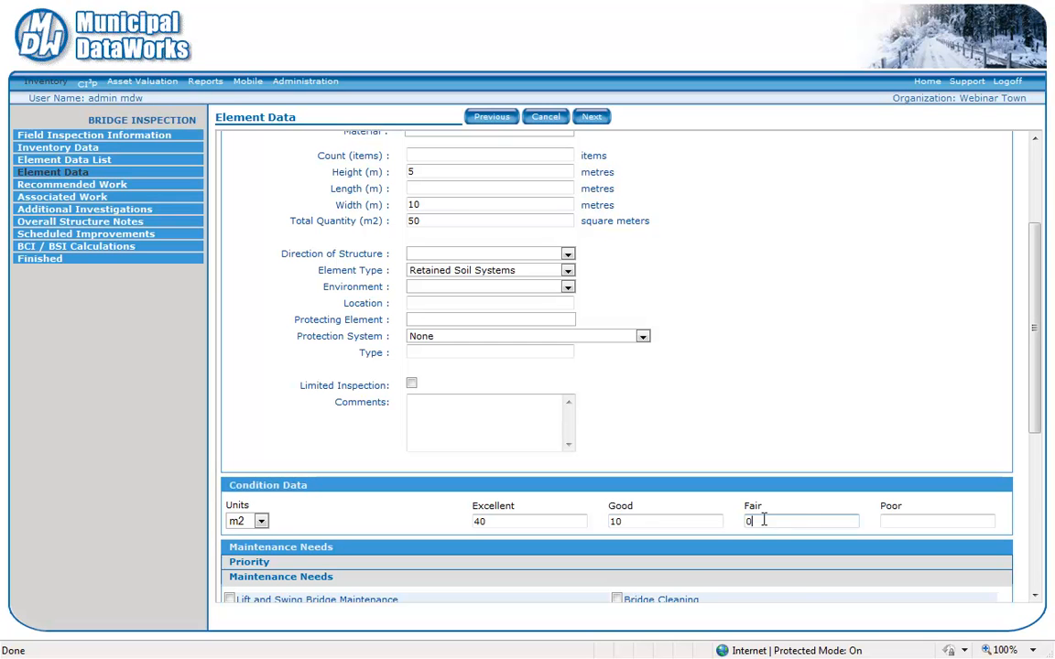
left_click(893, 521)
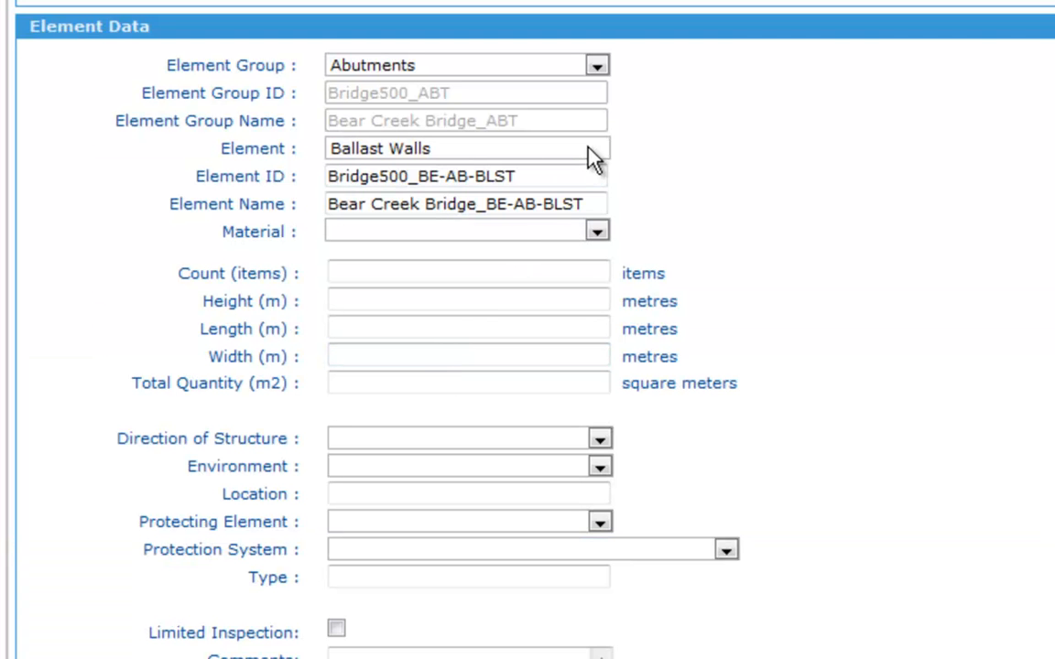
- Set the next Abutments element to Abutment Walls with the element ID Bridge500_BE-AB-WLLS - South
left_click(595, 151)
left_click(574, 205)
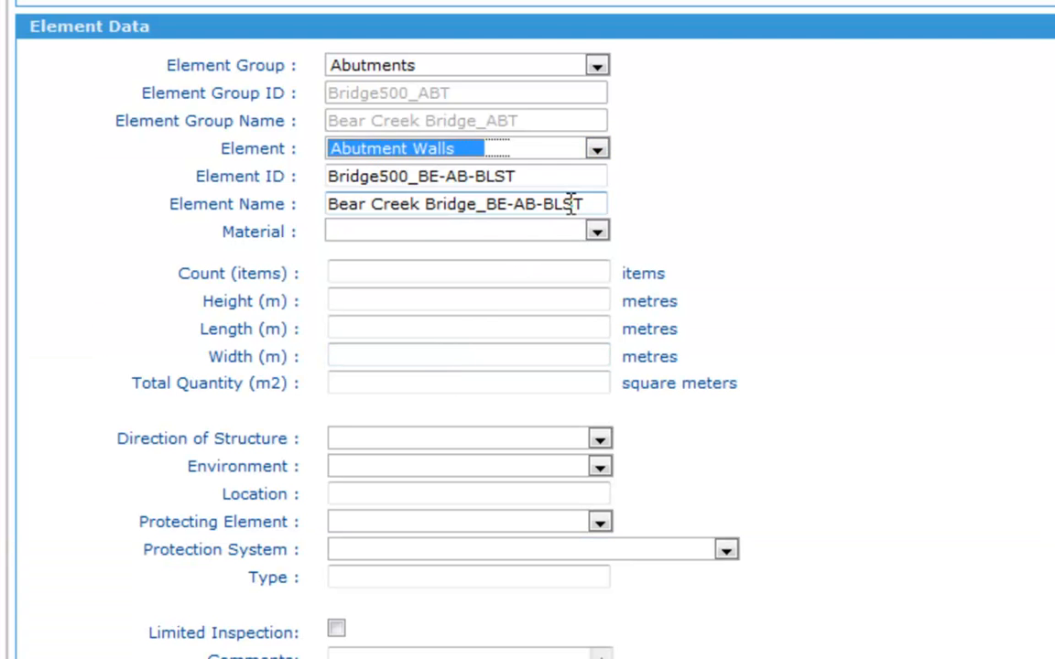
type("- Sout")
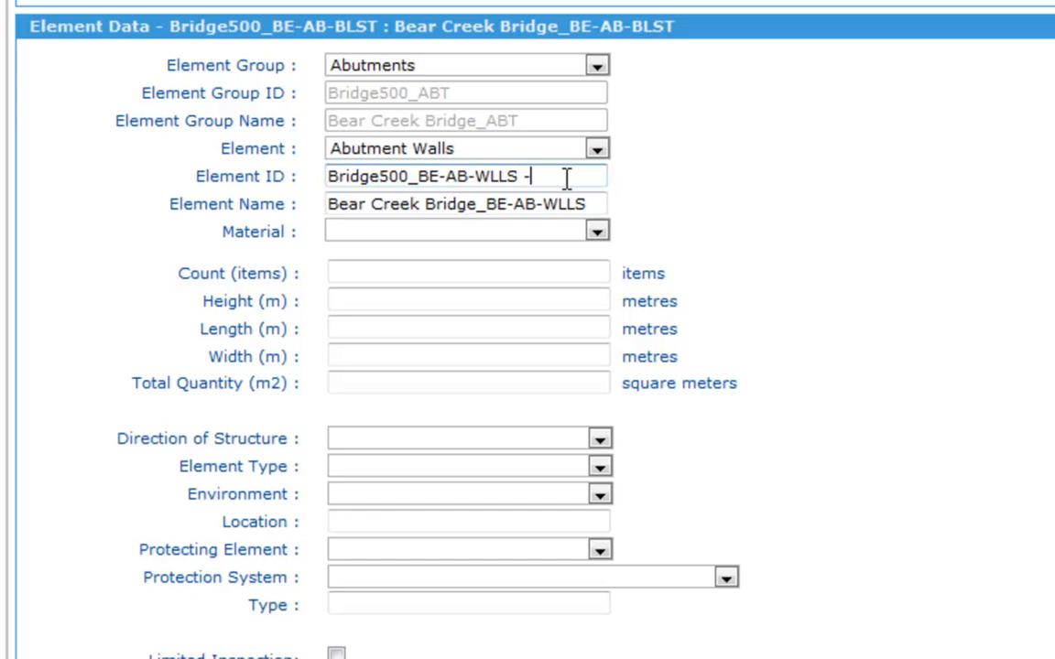
type("h")
scroll(897, 235, "down", 3)
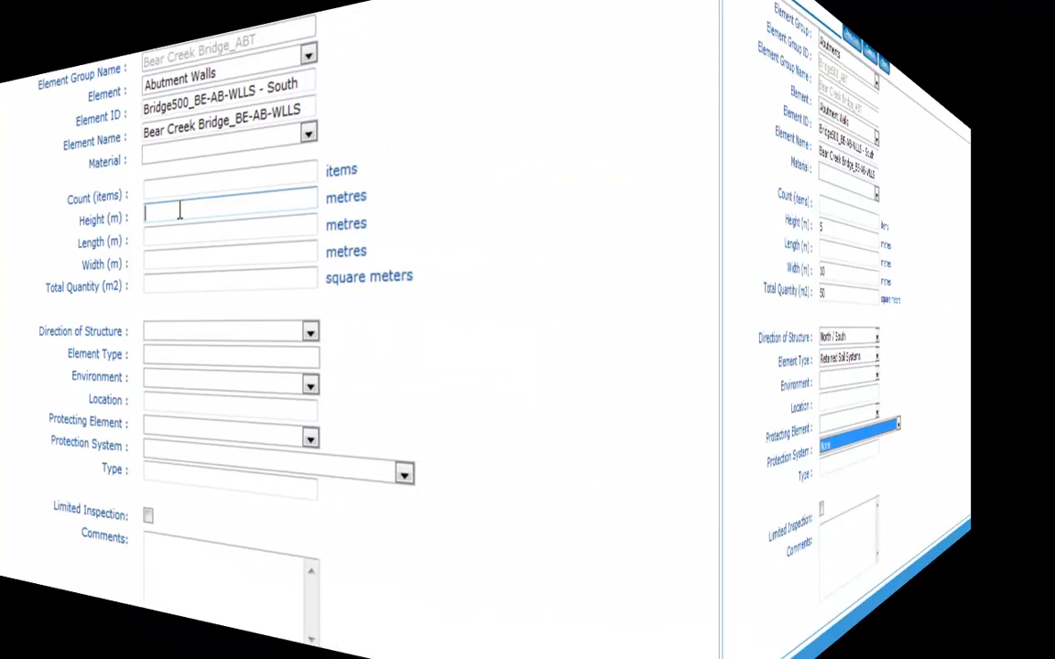
- Enter the south abutment wall's condition data in m2 as Excellent 30, Good 20, Fair 0 and Poor 0, and submit the element
scroll(879, 414, "down", 5)
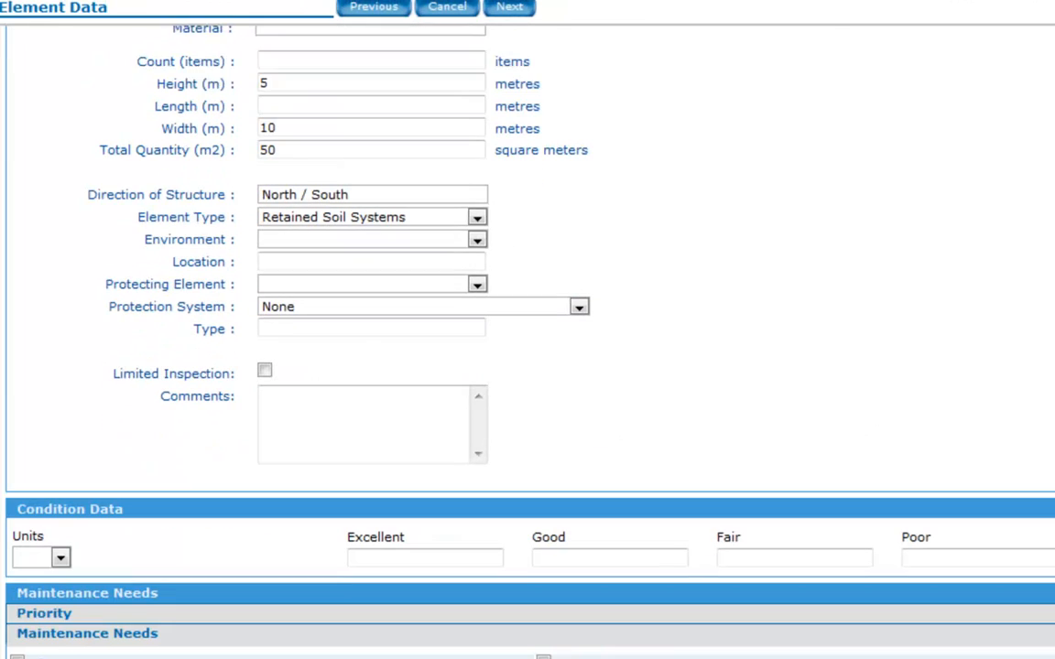
left_click(59, 499)
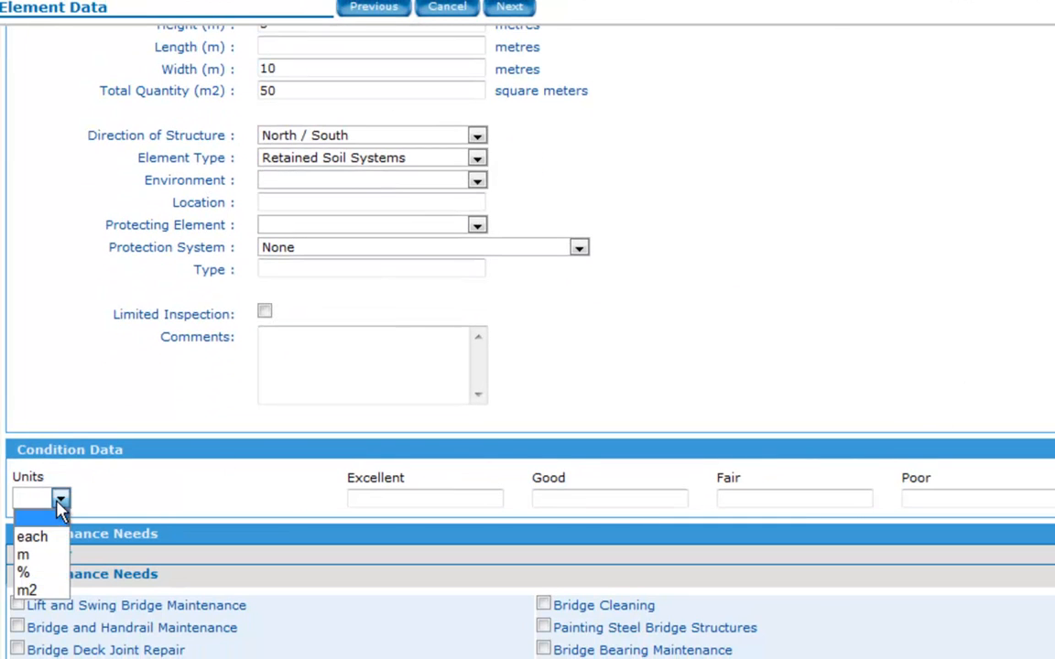
left_click(33, 591)
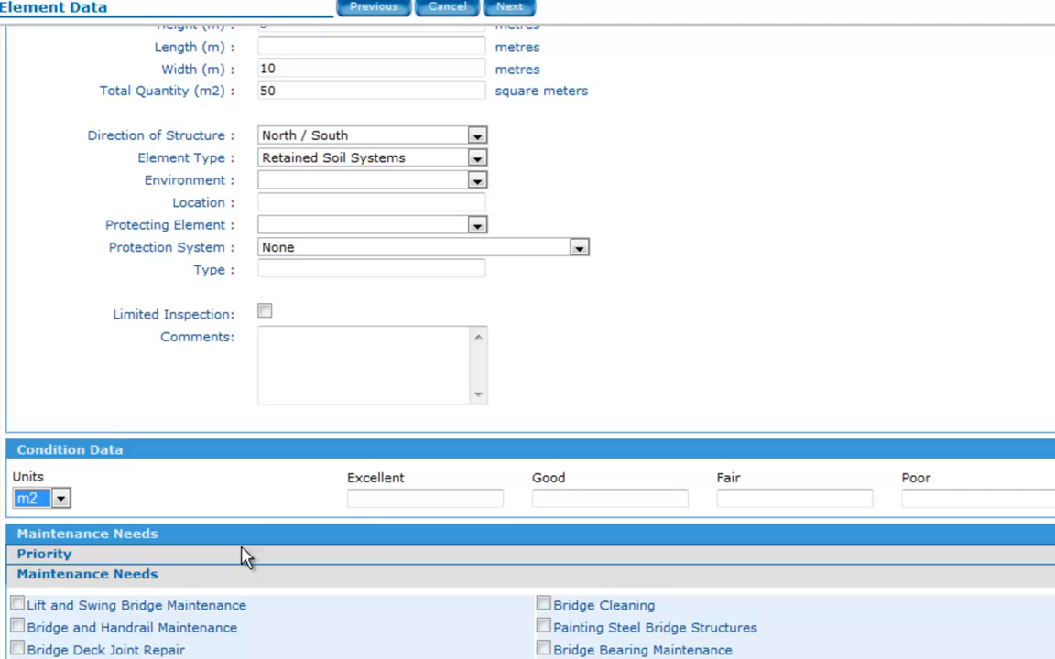
left_click(390, 499)
type("30")
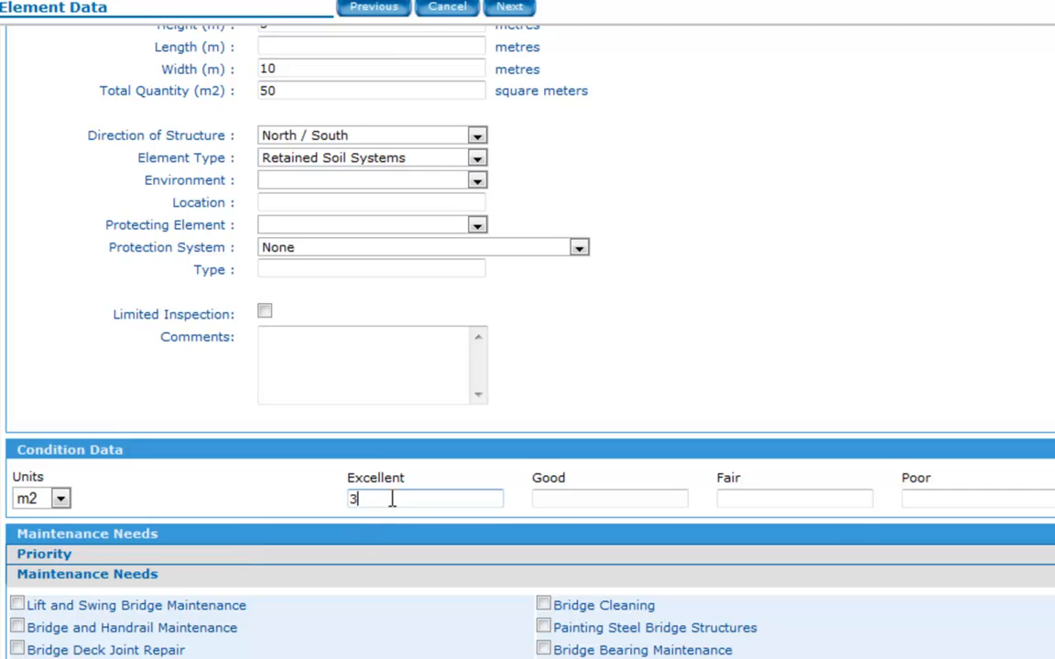
left_click(597, 499)
type("20")
left_click(752, 498)
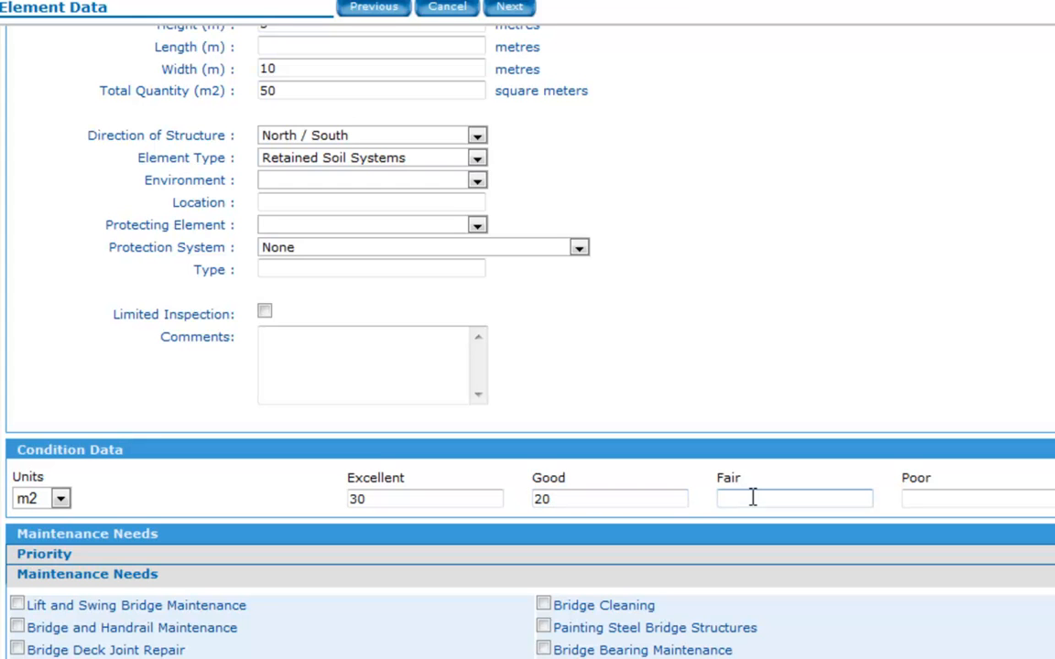
type("0")
left_click(911, 499)
type("0")
left_click(511, 9)
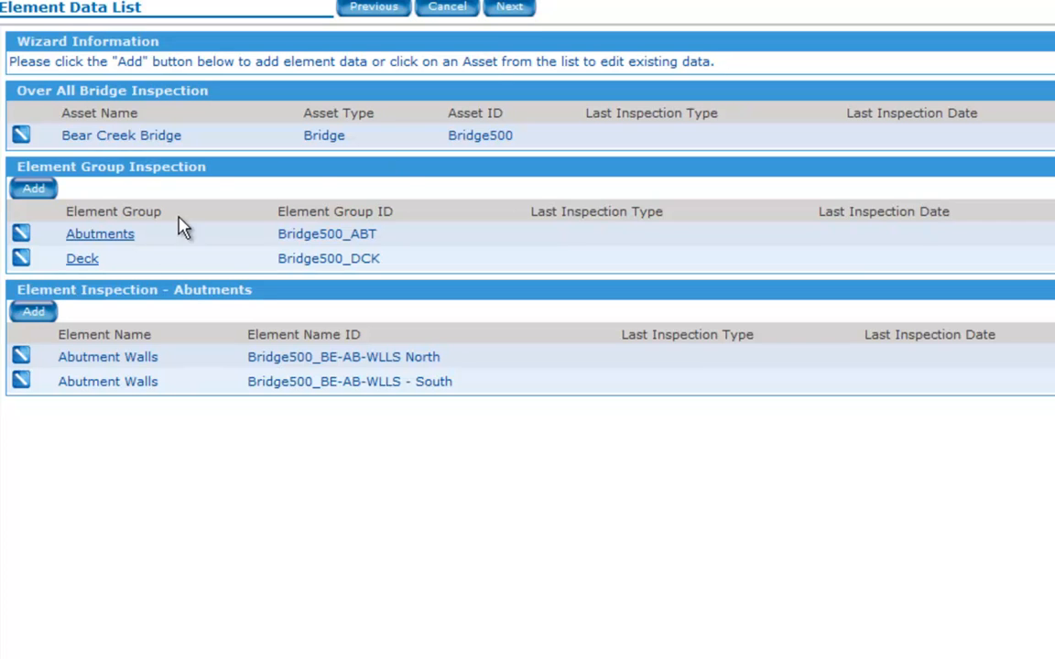
- Add a Deck Top element to the Deck element group, keeping its default ID and name, and save it
left_click(80, 260)
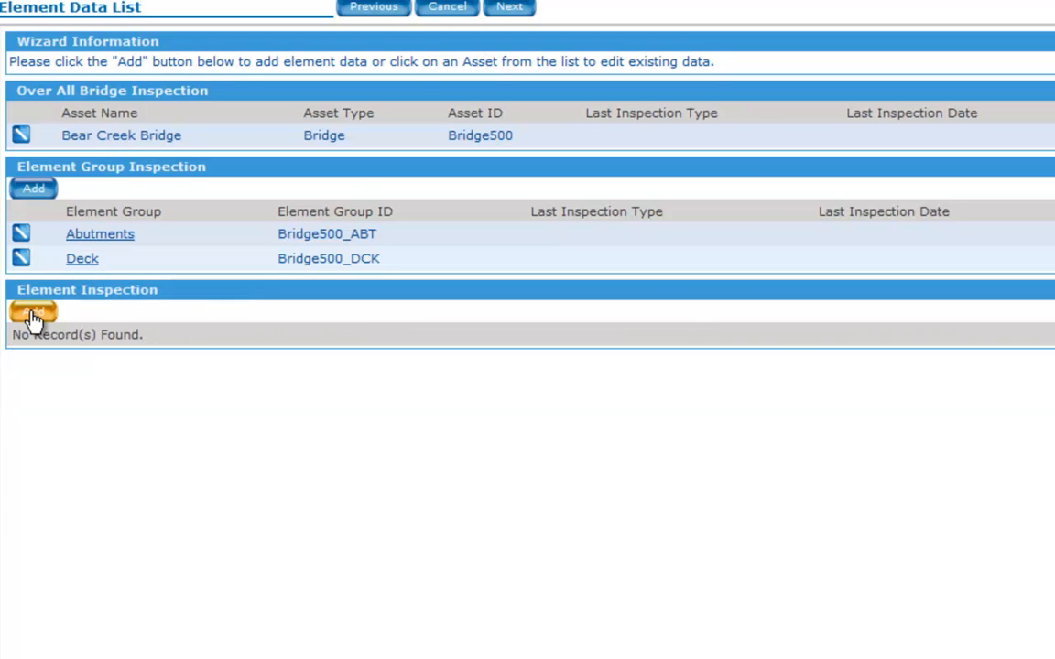
left_click(32, 315)
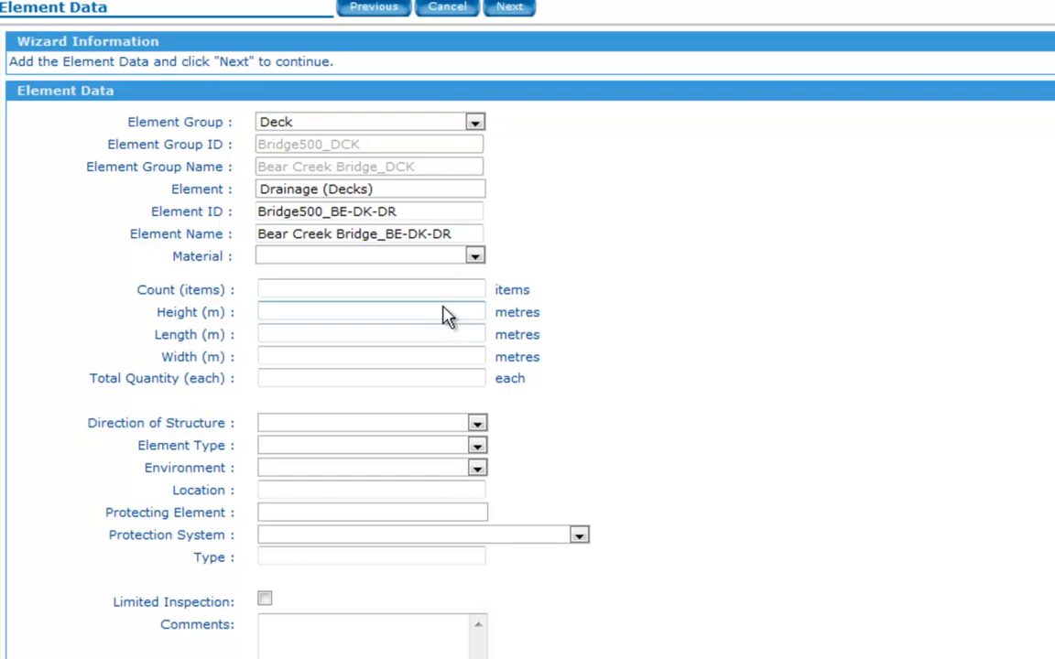
left_click(474, 190)
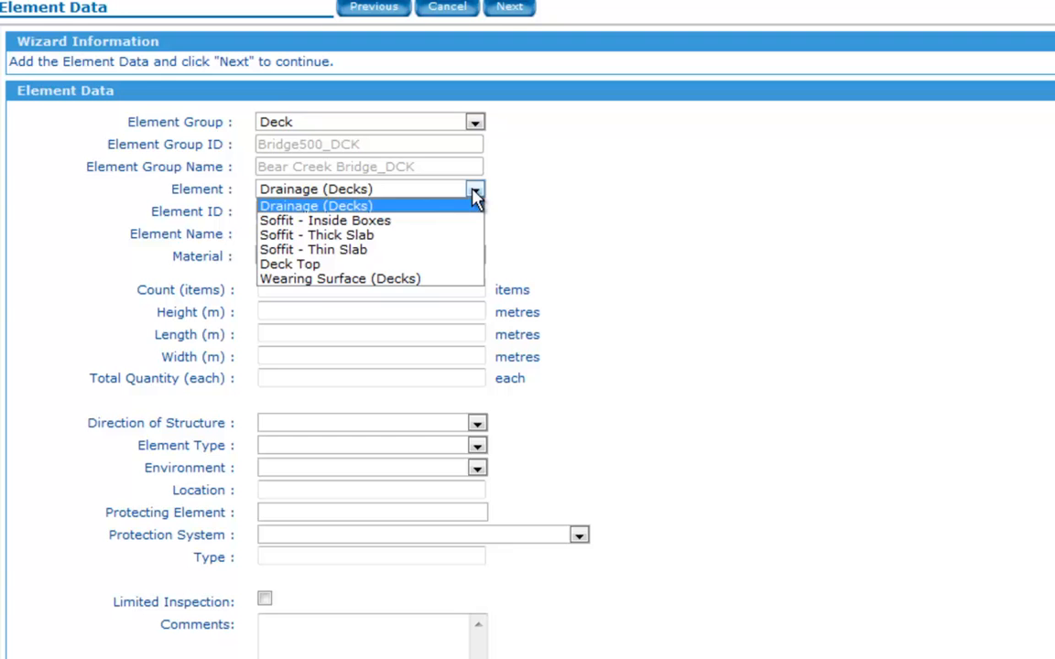
left_click(449, 272)
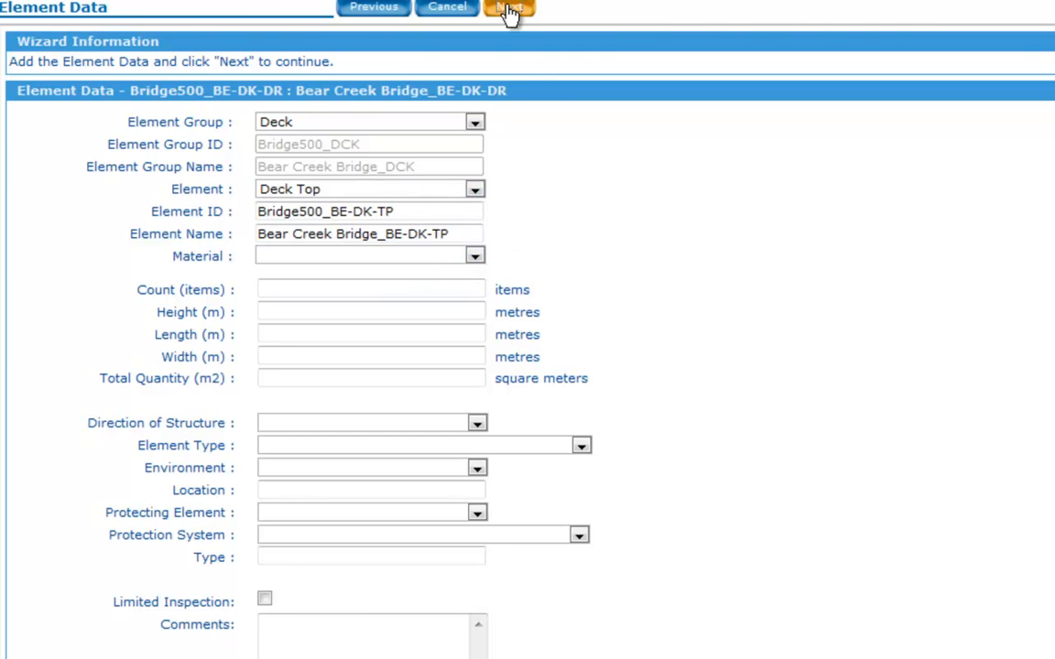
left_click(509, 7)
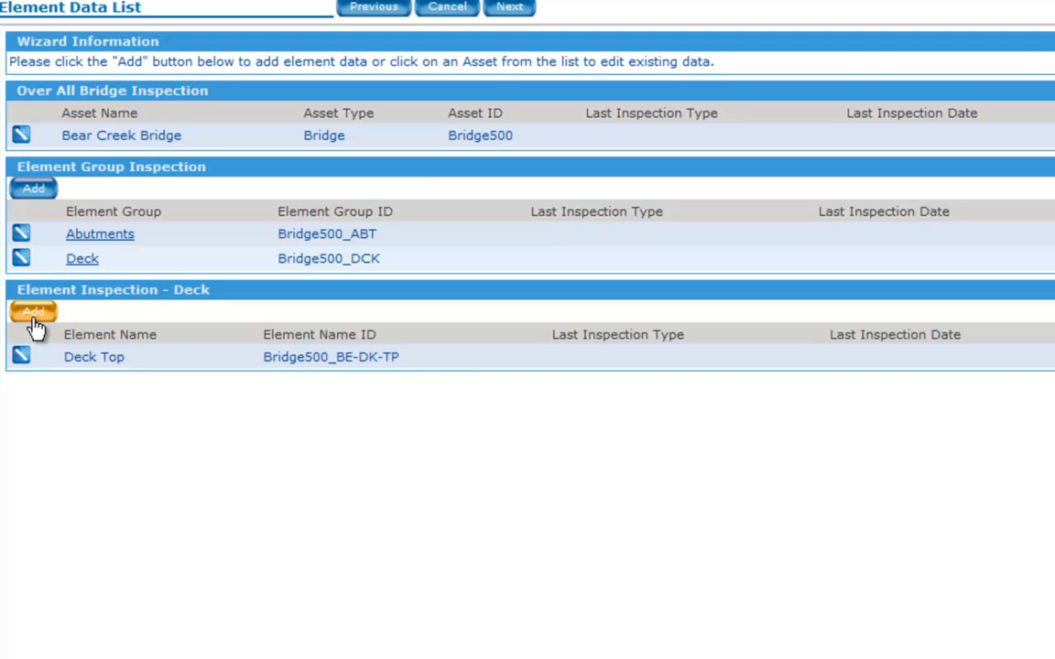
- Add a Soffit - Thick Slab element to the Deck element group
left_click(33, 314)
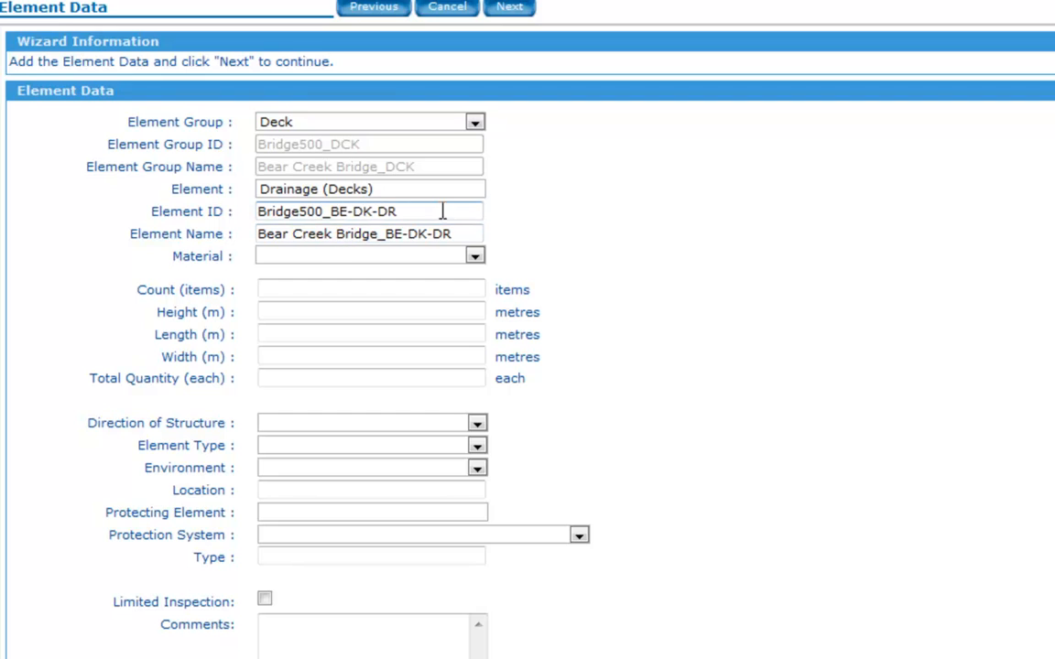
left_click(475, 194)
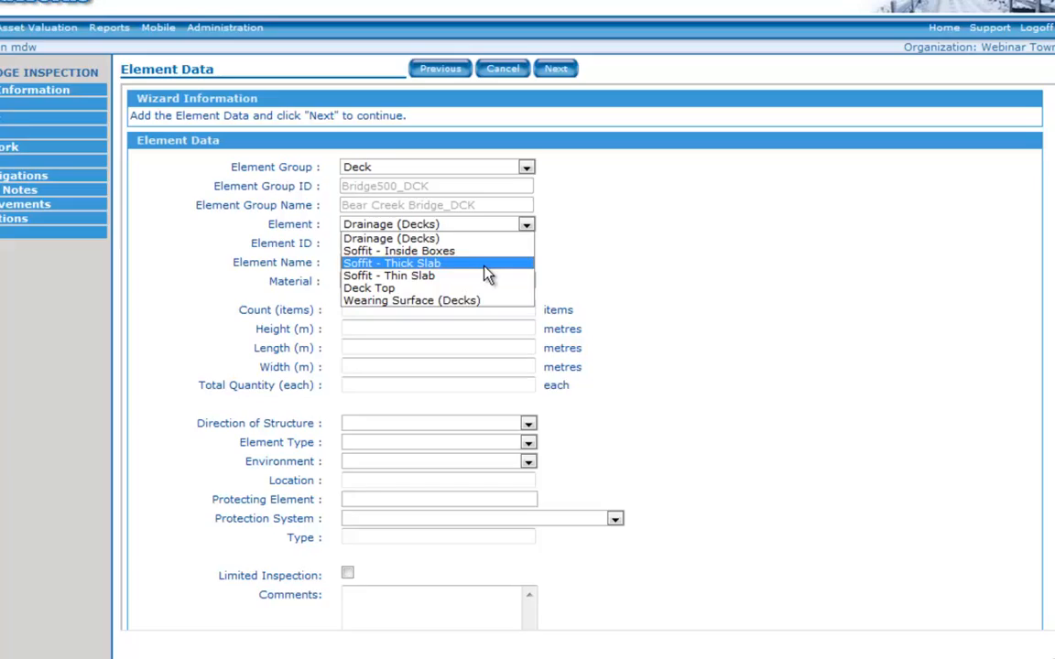
left_click(485, 265)
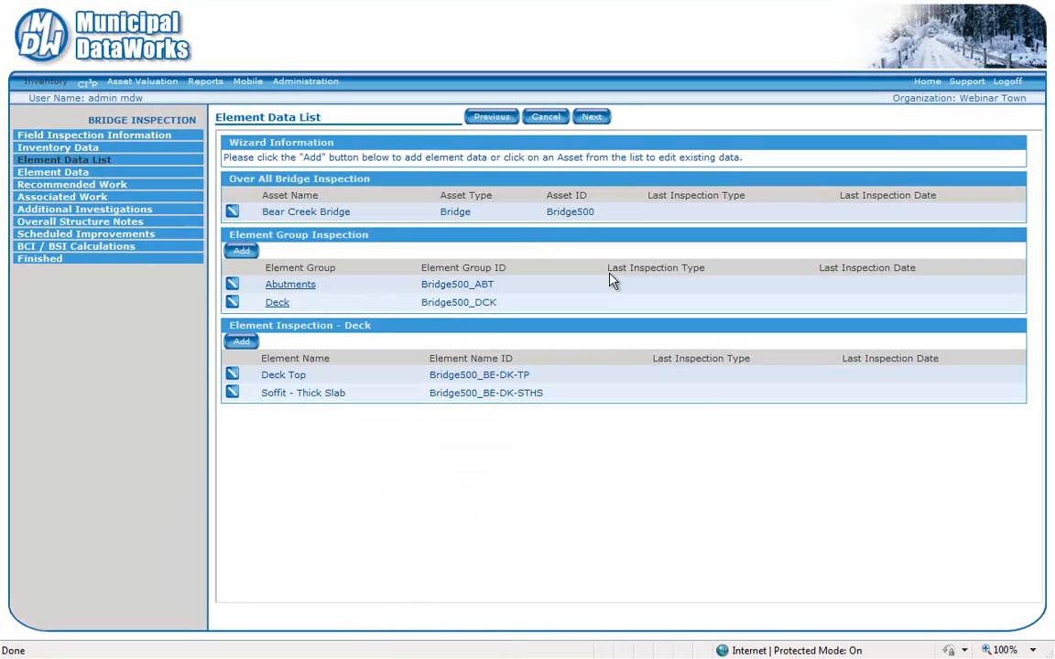